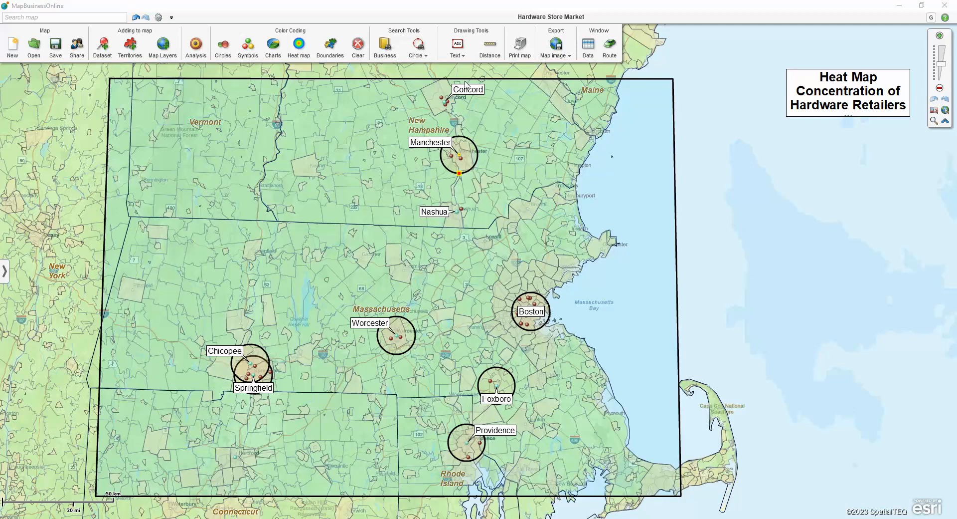
click(385, 48)
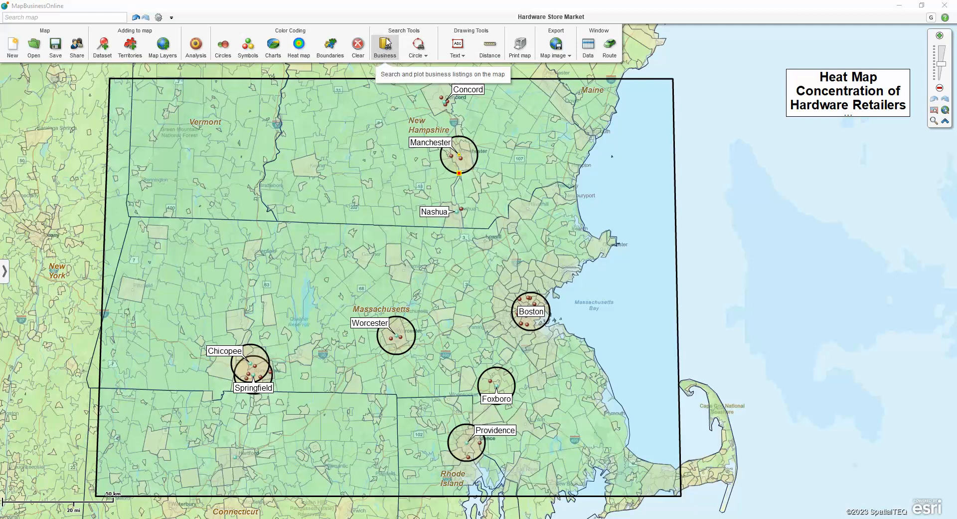
click(388, 44)
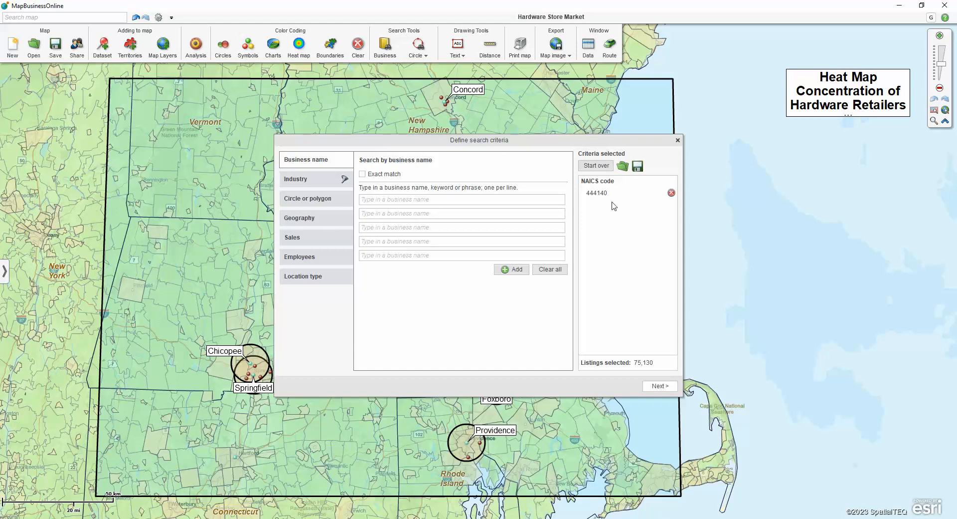
click(677, 141)
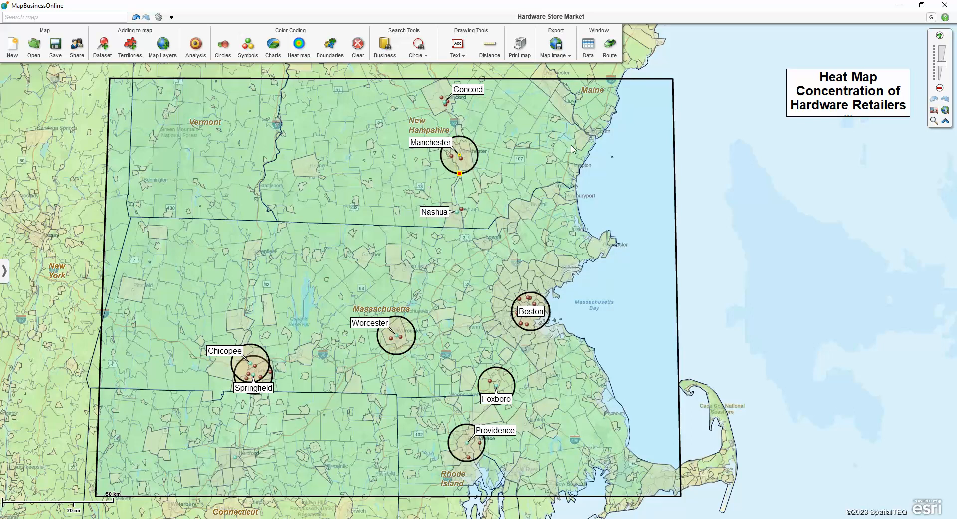
- Shift the large rectangle slightly west and start a business search restricted to the circle around Manchester
click(604, 152)
drag(604, 152, 580, 150)
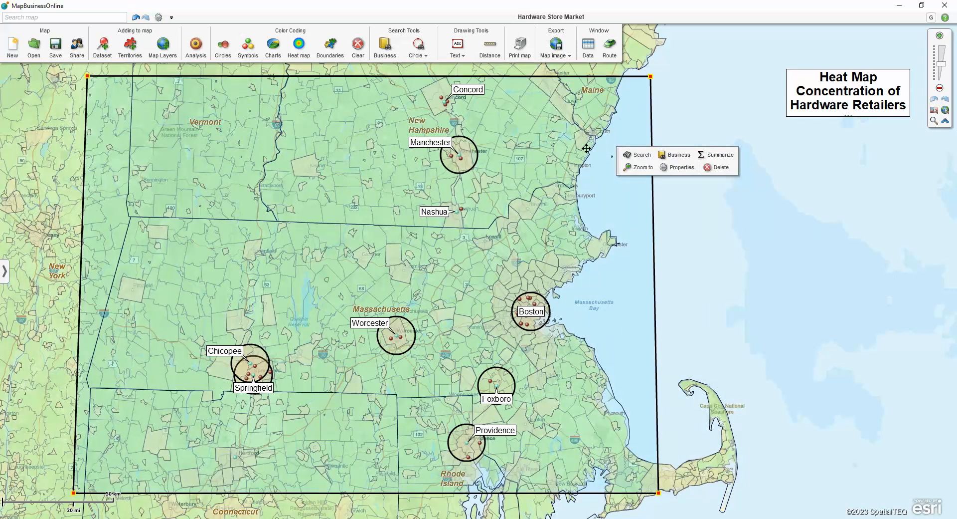
click(479, 155)
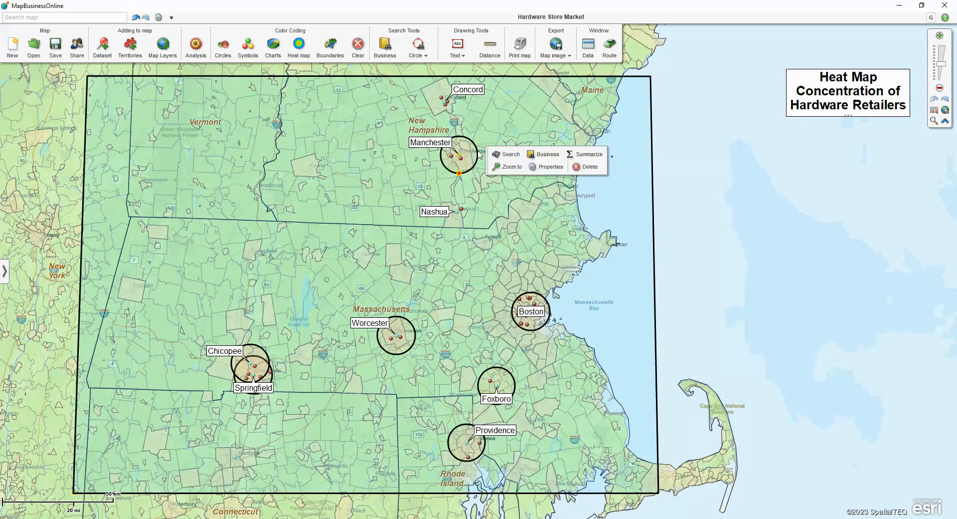
click(549, 155)
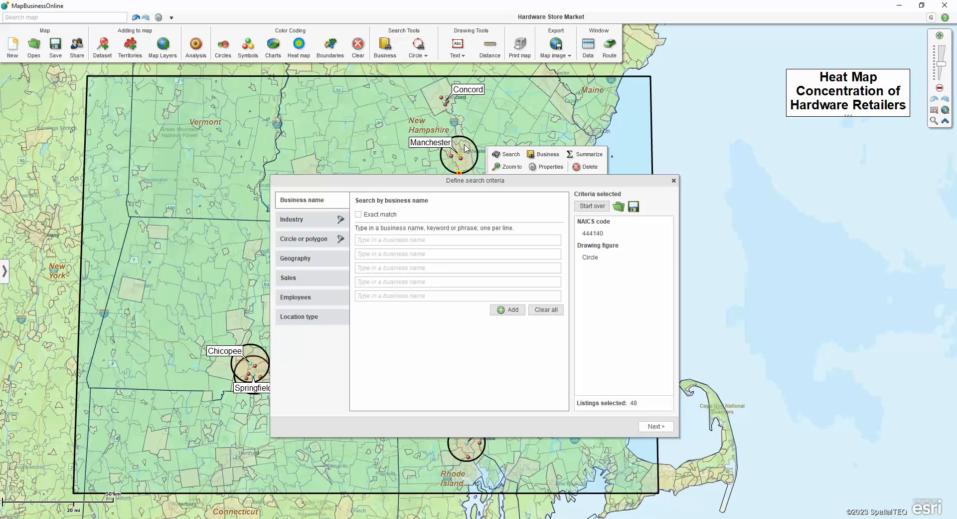
click(319, 244)
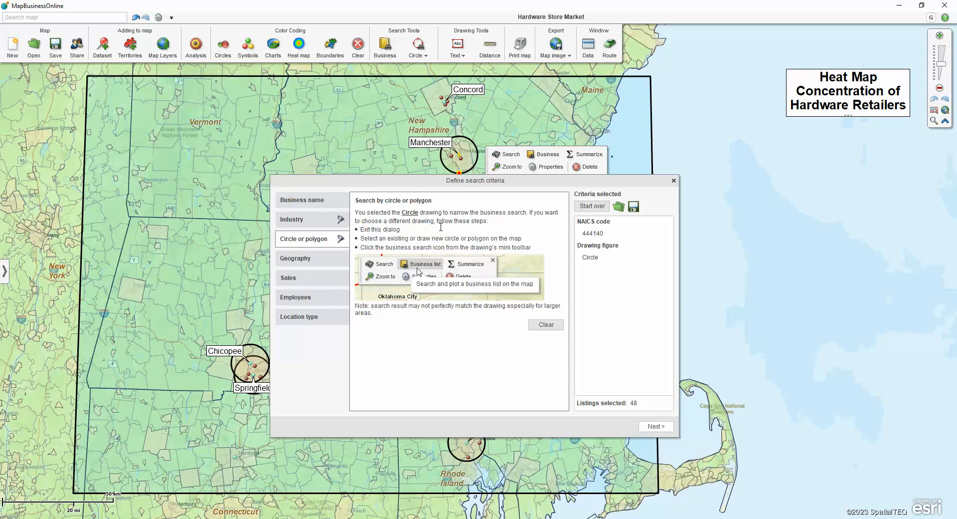
- Add Lowes as a business name criterion, validate the name, and count the matching listings in the circle
click(309, 202)
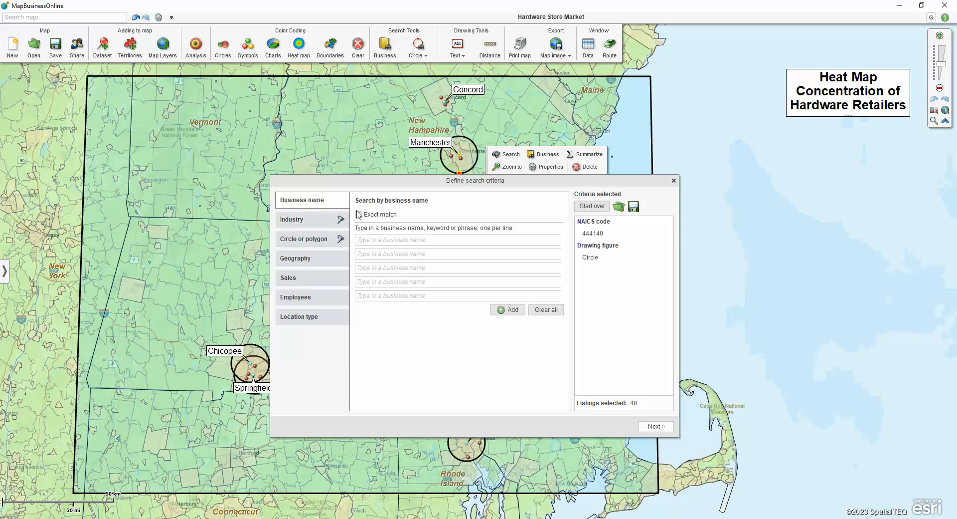
click(378, 242)
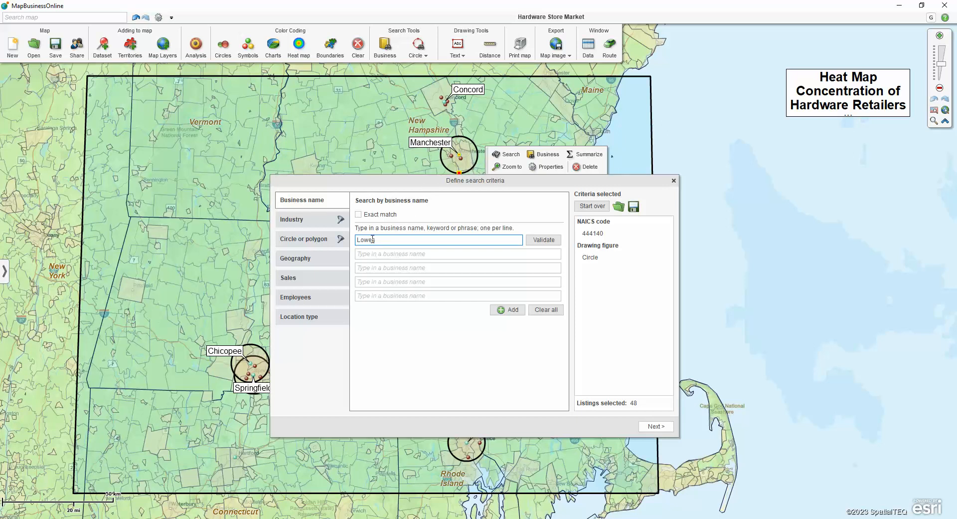
click(541, 240)
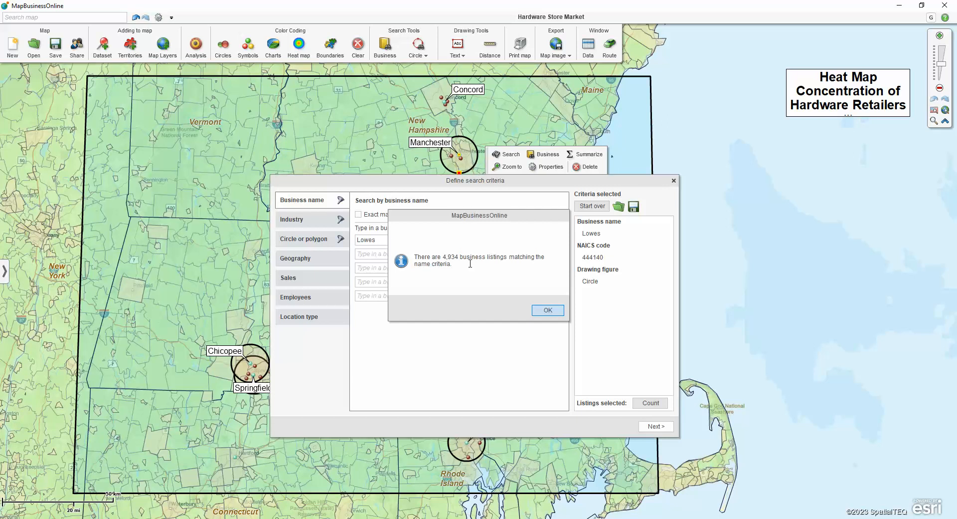
click(544, 311)
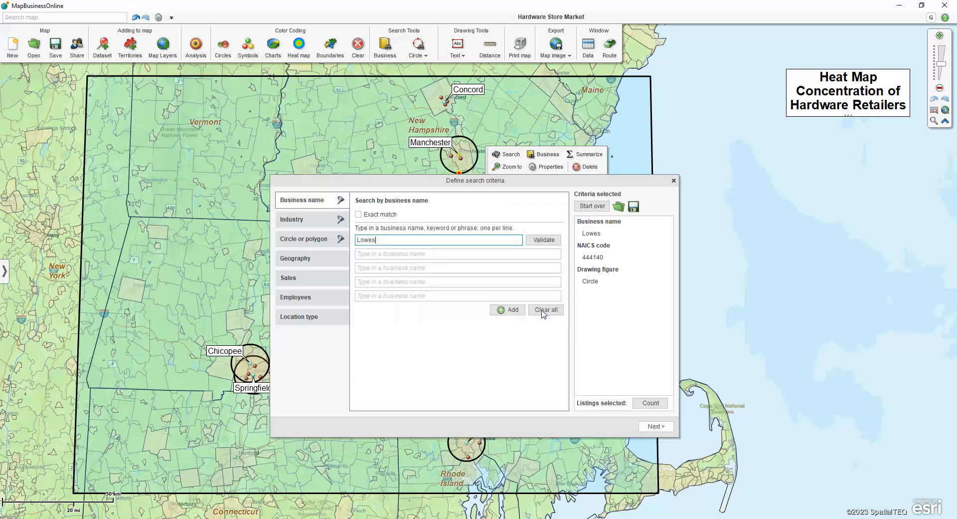
click(652, 403)
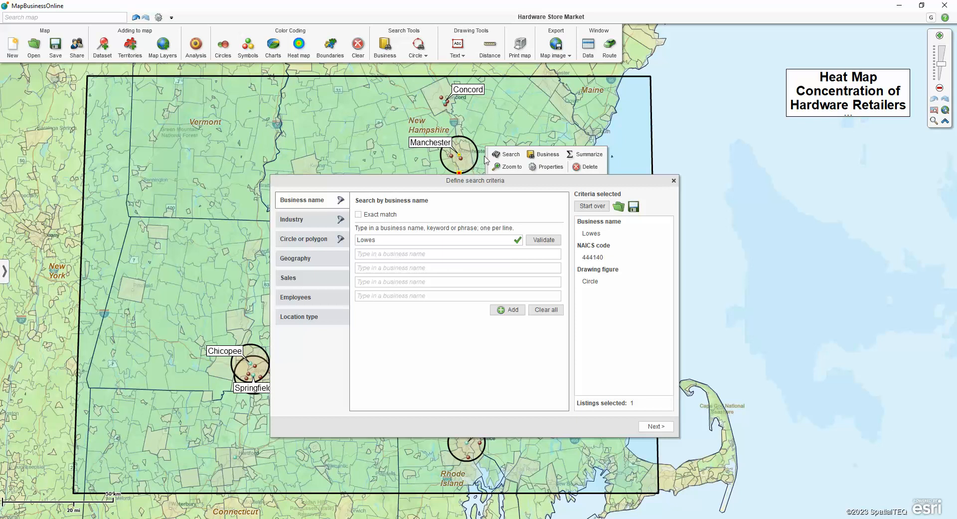
- Clear the selected business name and NAICS code criteria to start the search over
click(592, 207)
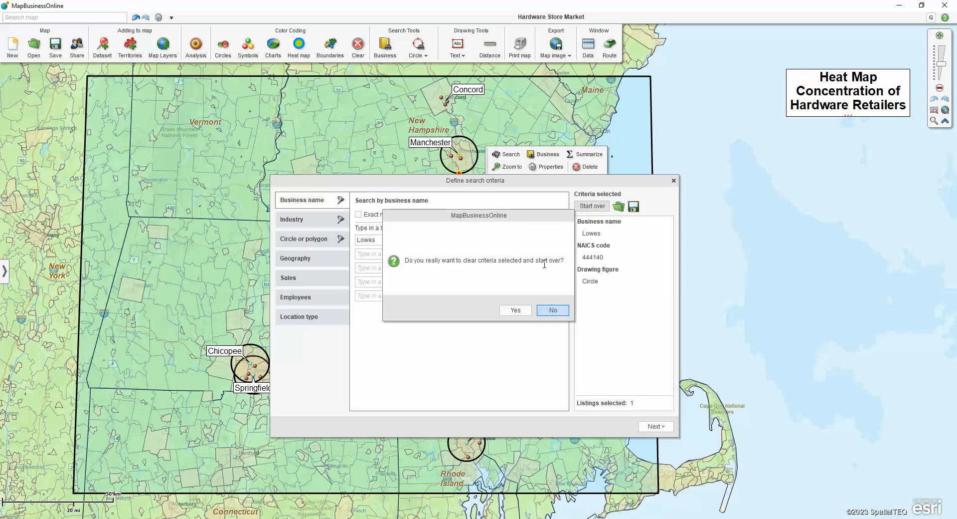
click(515, 310)
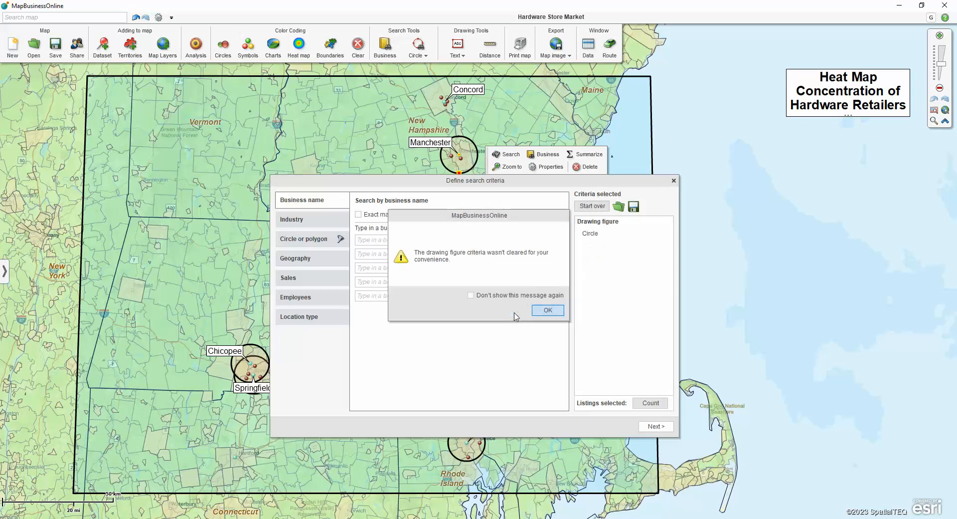
click(548, 309)
- Look up industries for the search criteria in the 6-digit NAICS list using the keyword Pharma
click(302, 222)
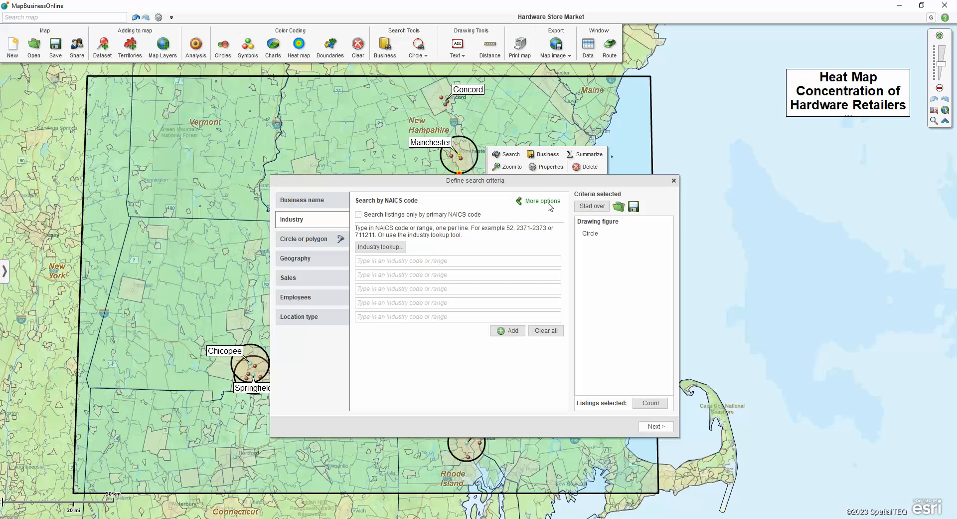
click(380, 247)
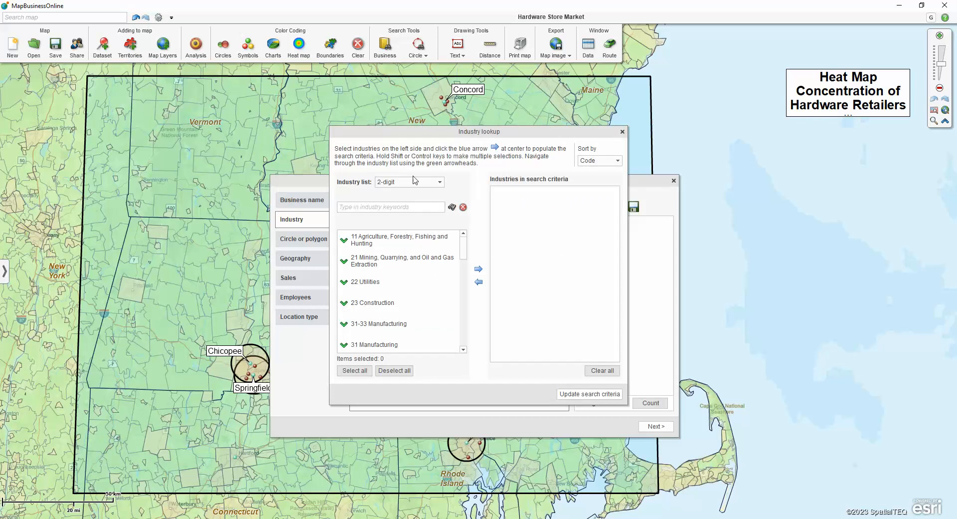
click(439, 182)
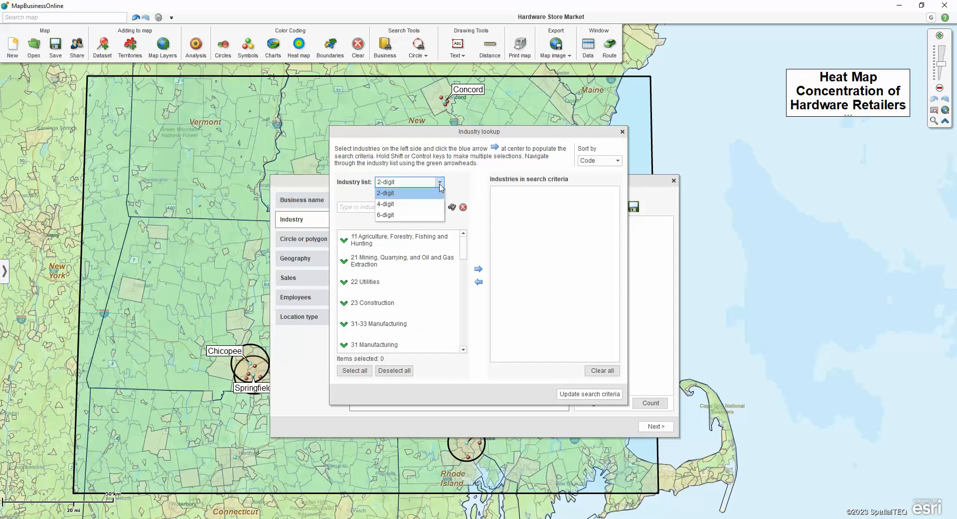
click(412, 215)
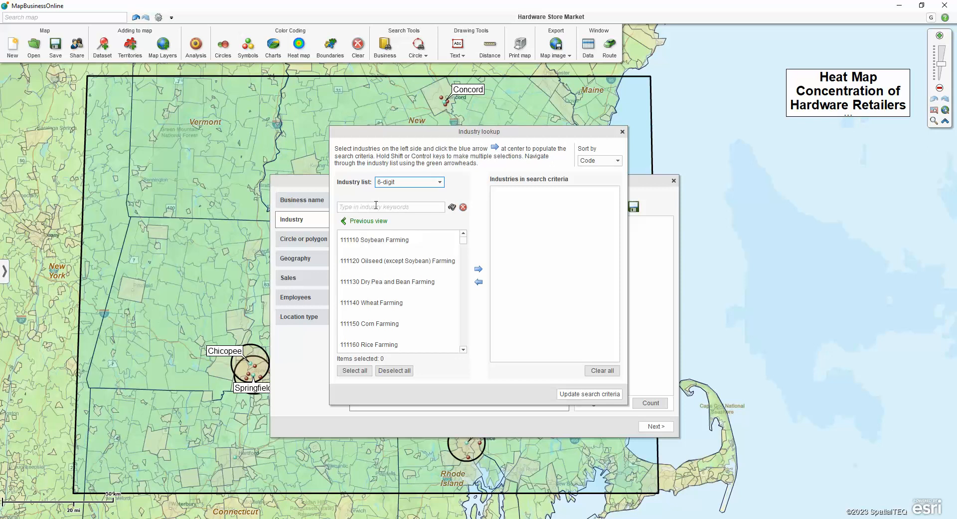
click(357, 206)
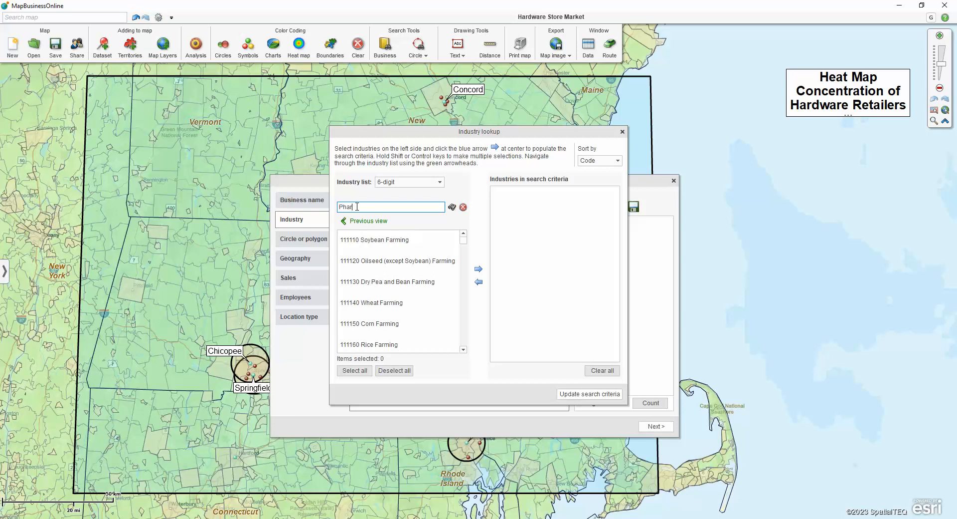
click(452, 207)
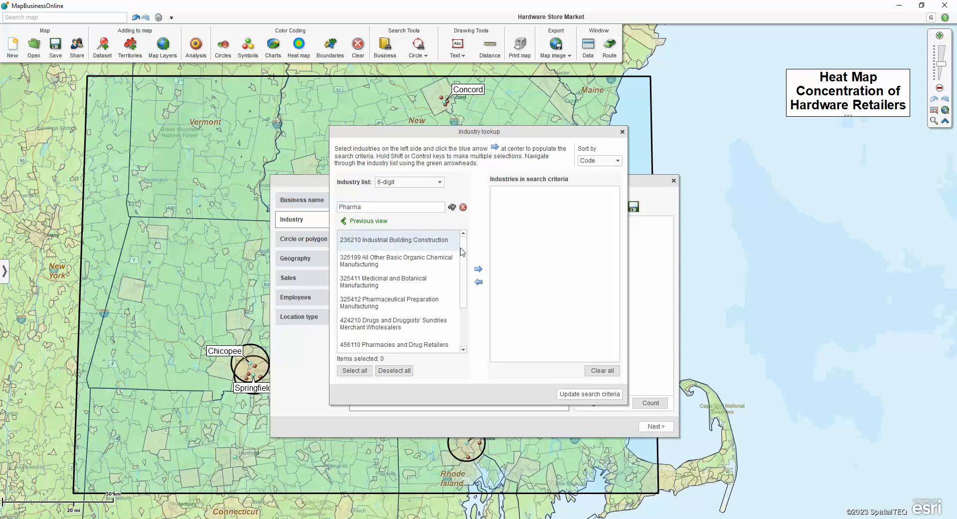
- Add 456110 Pharmacies and Drug Retailers to the search criteria and count the matching listings
scroll(464, 259, down, 1)
drag(464, 258, 468, 282)
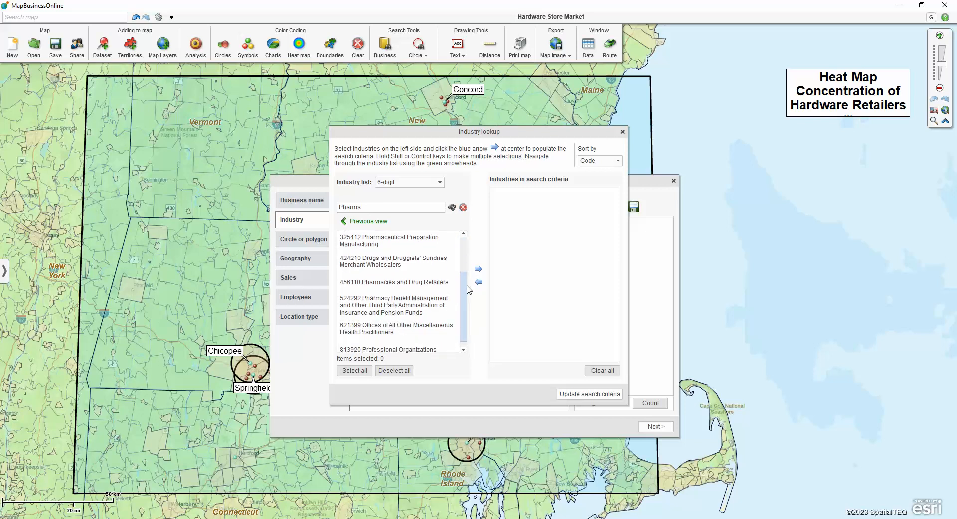
scroll(372, 289, down, 1)
click(370, 284)
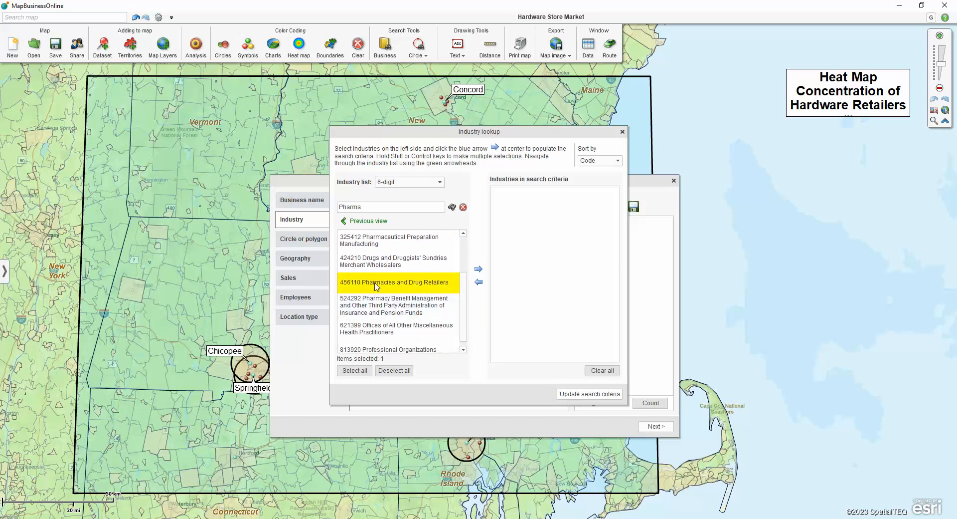
click(480, 271)
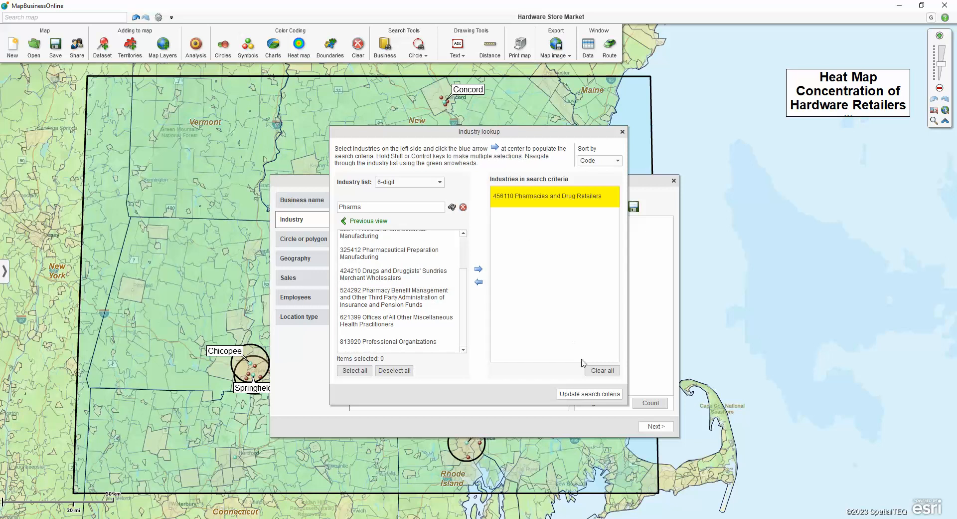
click(589, 393)
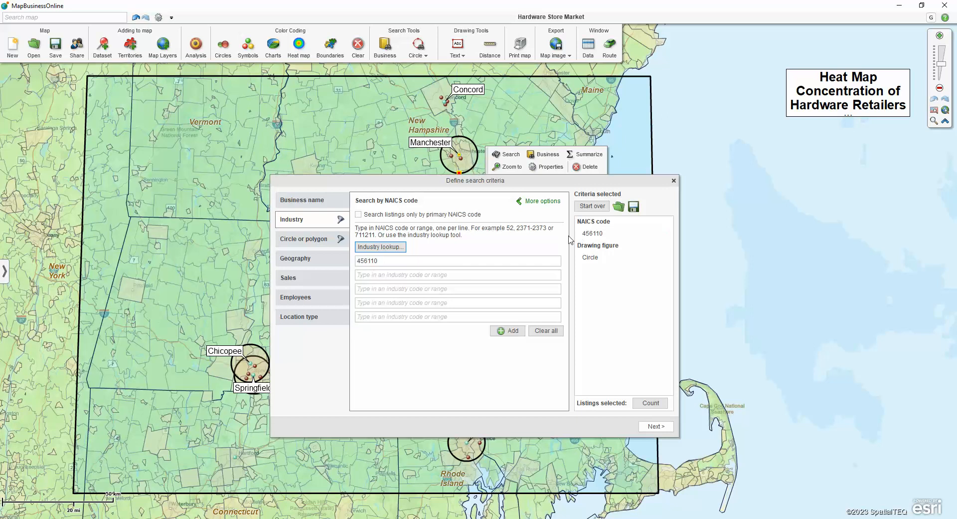
click(649, 404)
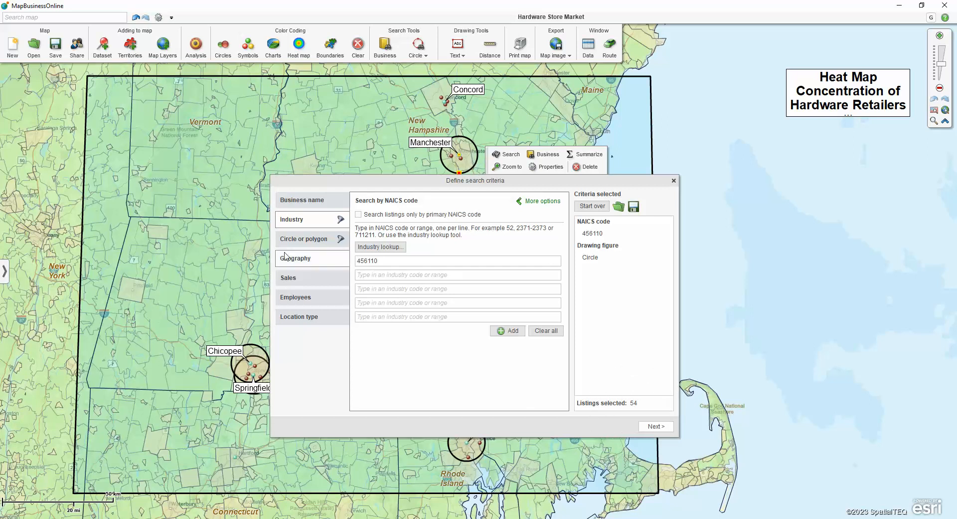
- Examine the geography, annual sales and location type options available for narrowing the search
click(307, 263)
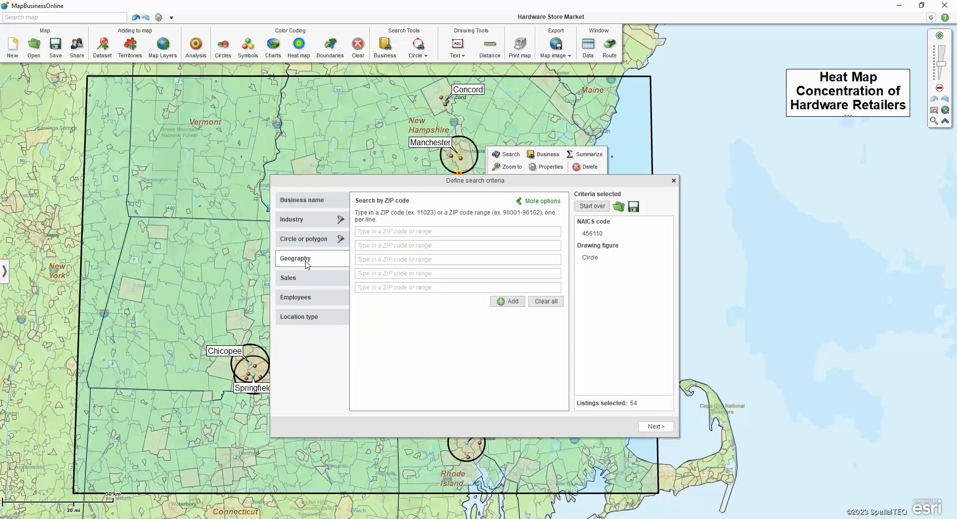
click(544, 201)
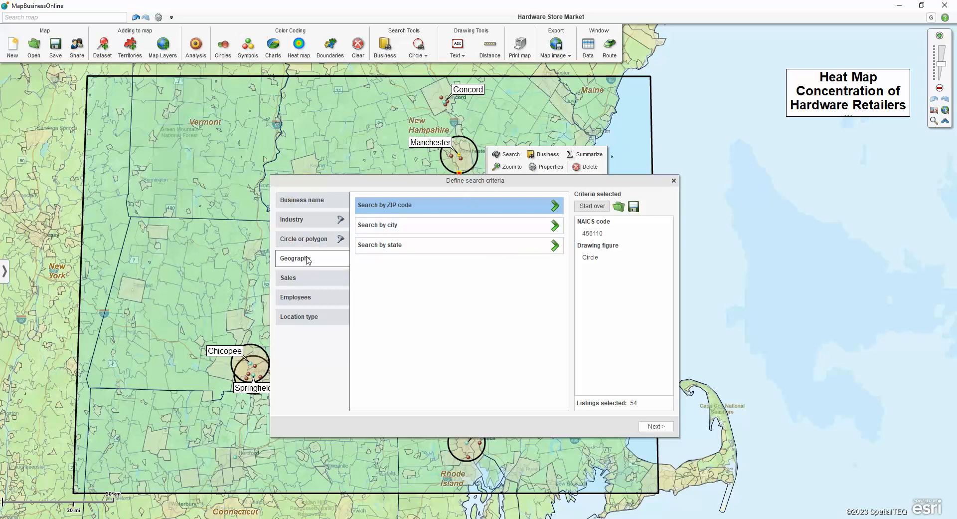
click(314, 280)
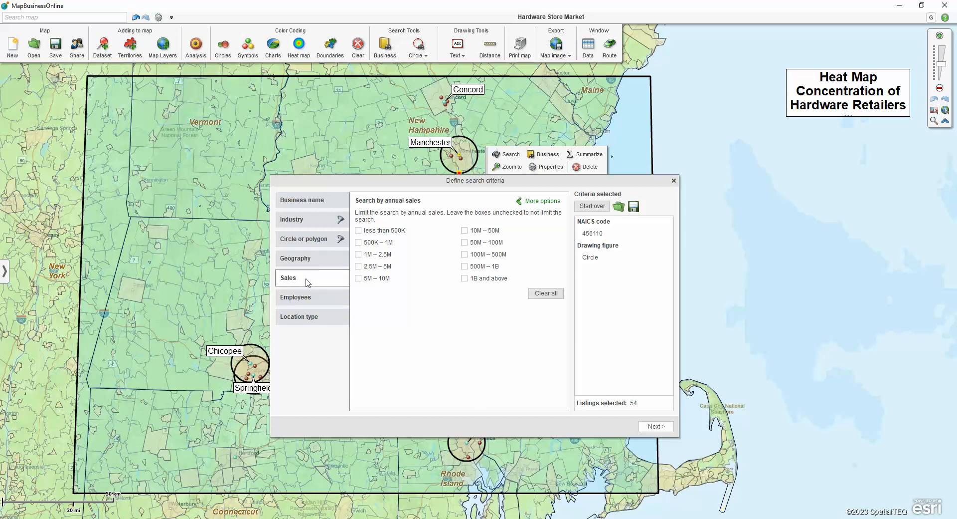
drag(566, 180, 466, 181)
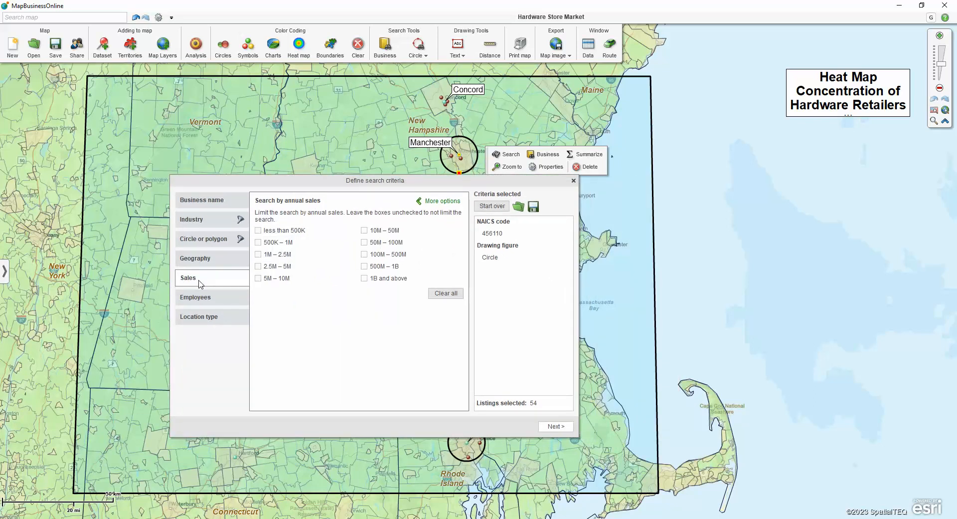
click(218, 315)
drag(487, 183, 457, 185)
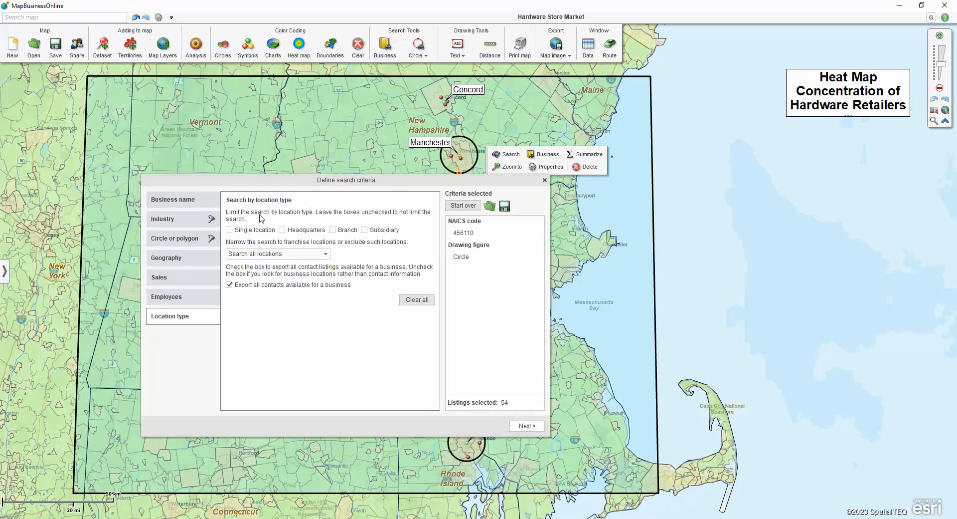
click(190, 224)
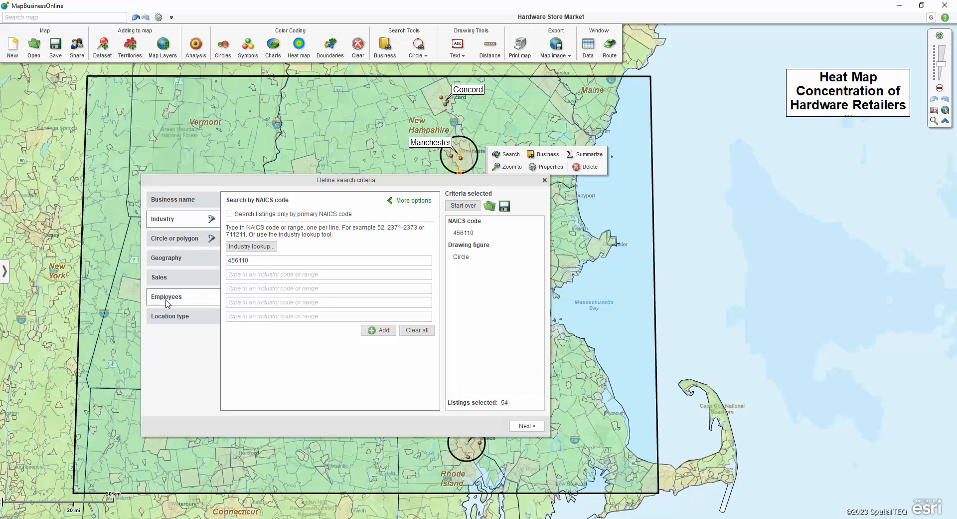
- Limit the search to single locations, turn off exporting all contacts available for a business, and count the matching listings
click(171, 318)
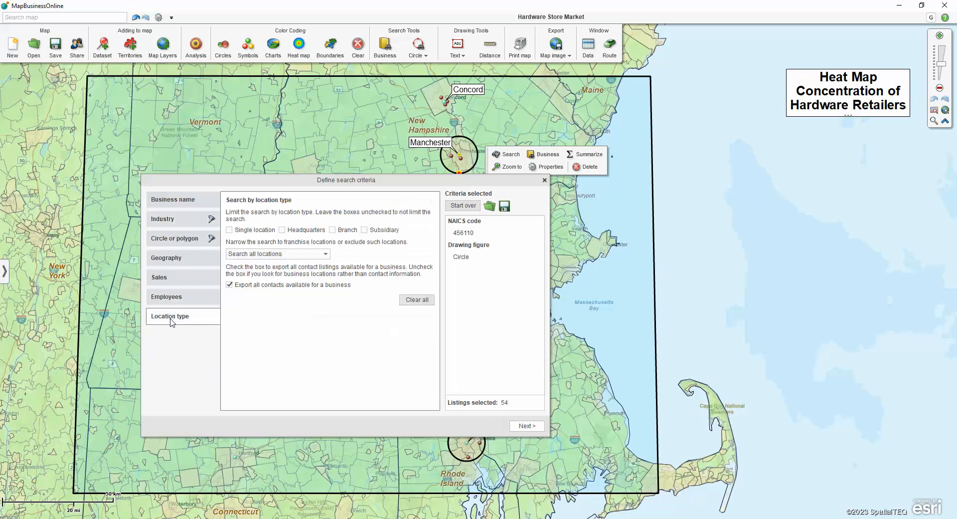
click(229, 230)
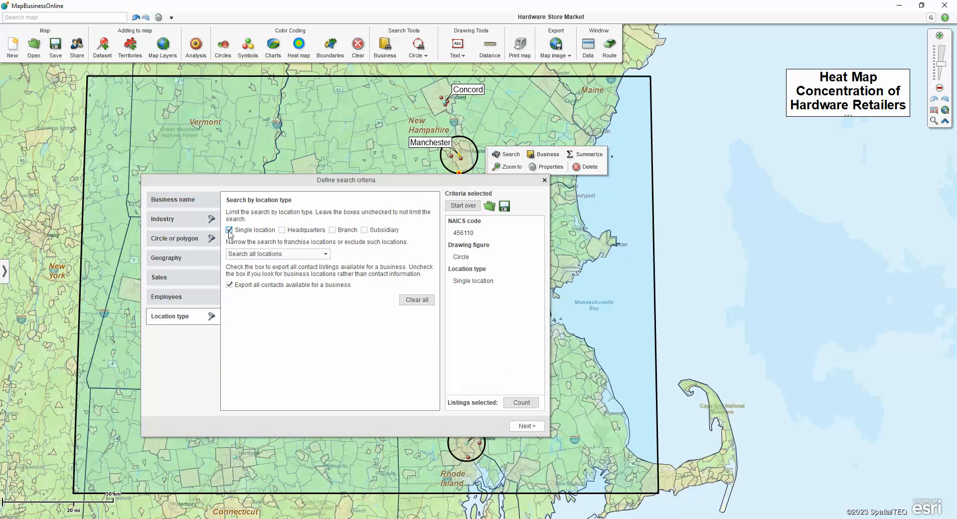
click(229, 285)
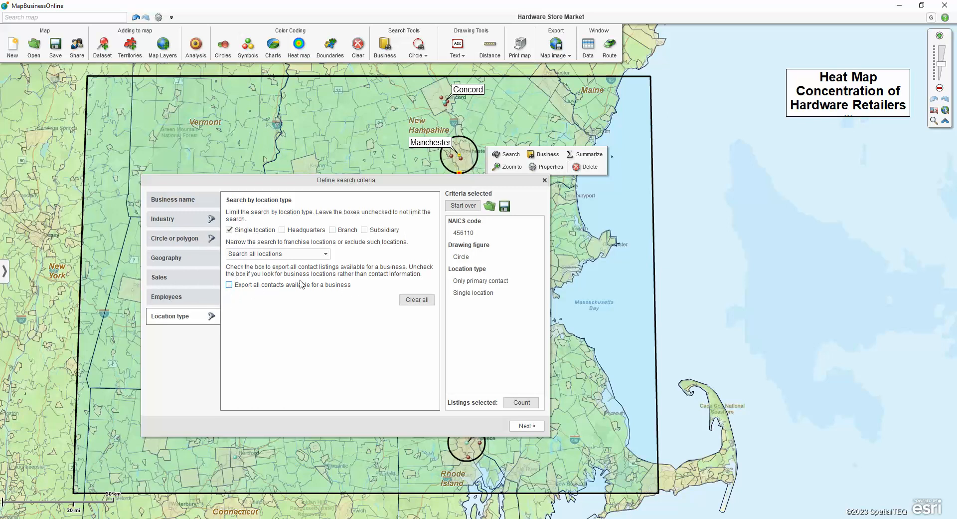
click(518, 404)
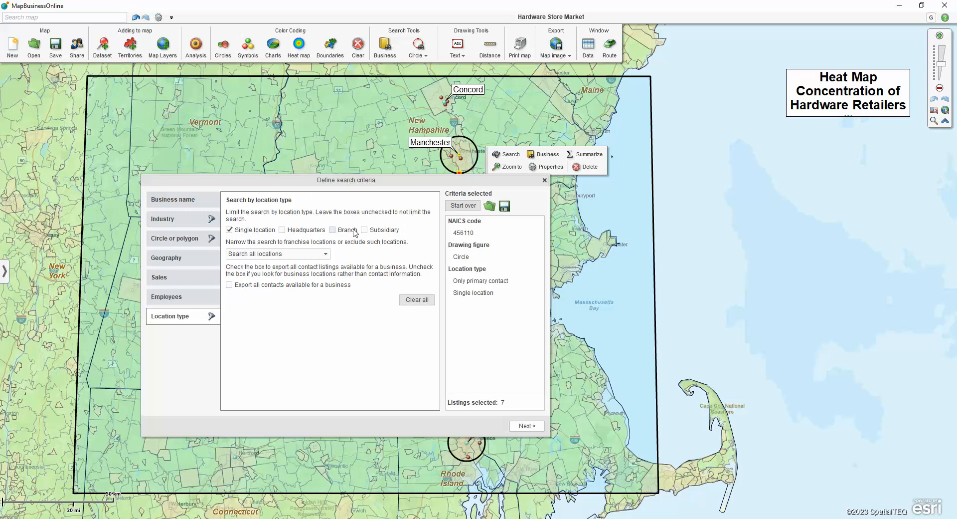
- Review the franchise location options, then try limiting the search to businesses with 1-4 employees and count the matching listings
click(325, 254)
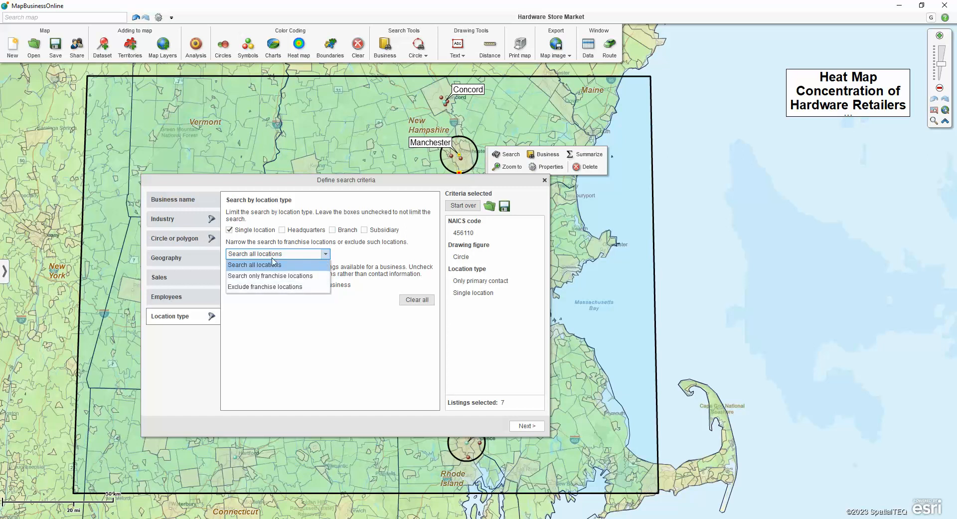
click(312, 352)
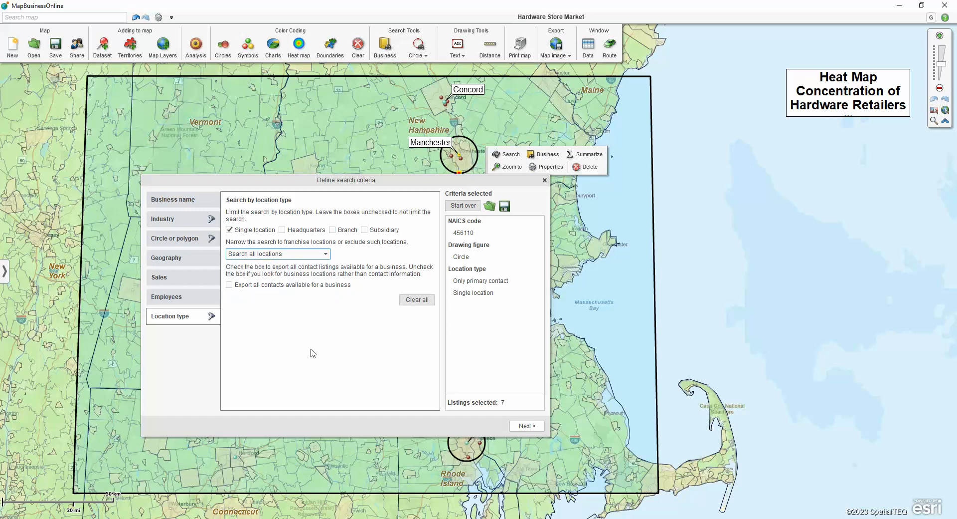
click(194, 302)
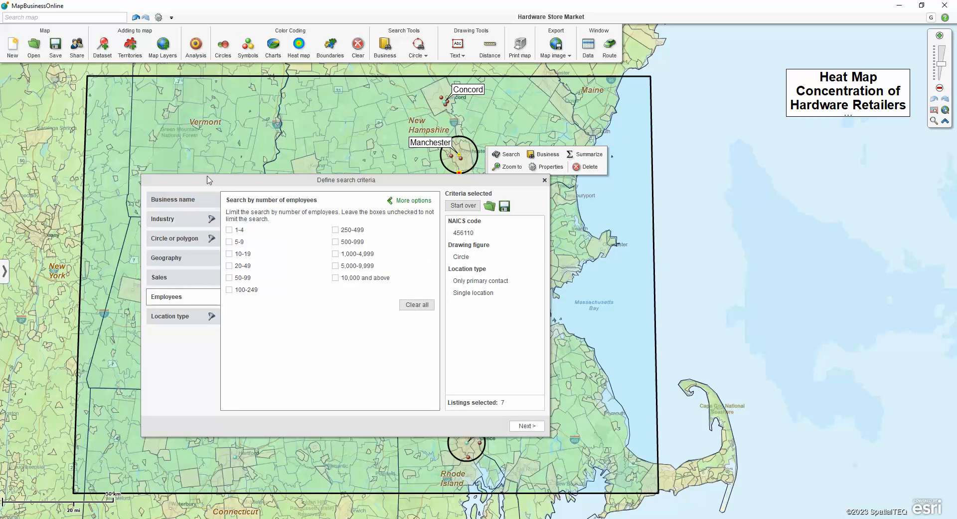
click(230, 230)
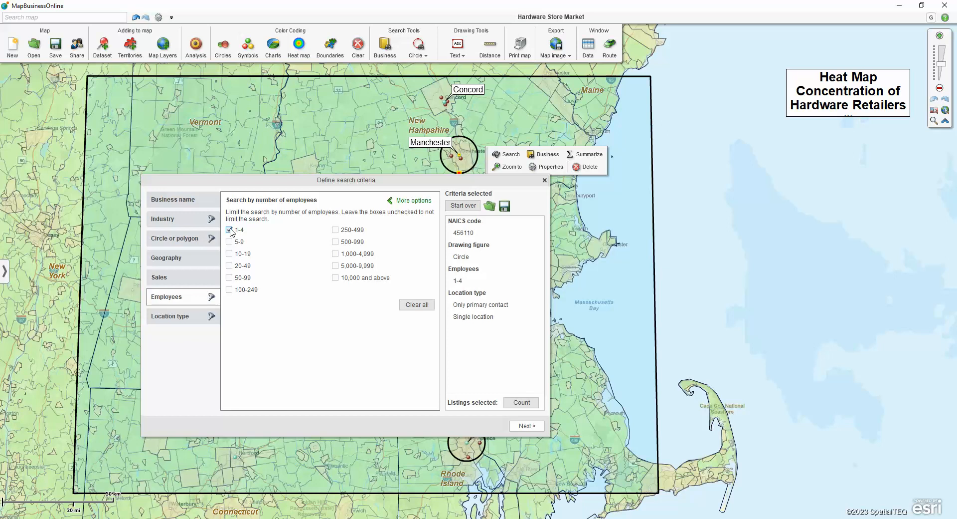
click(518, 403)
click(229, 230)
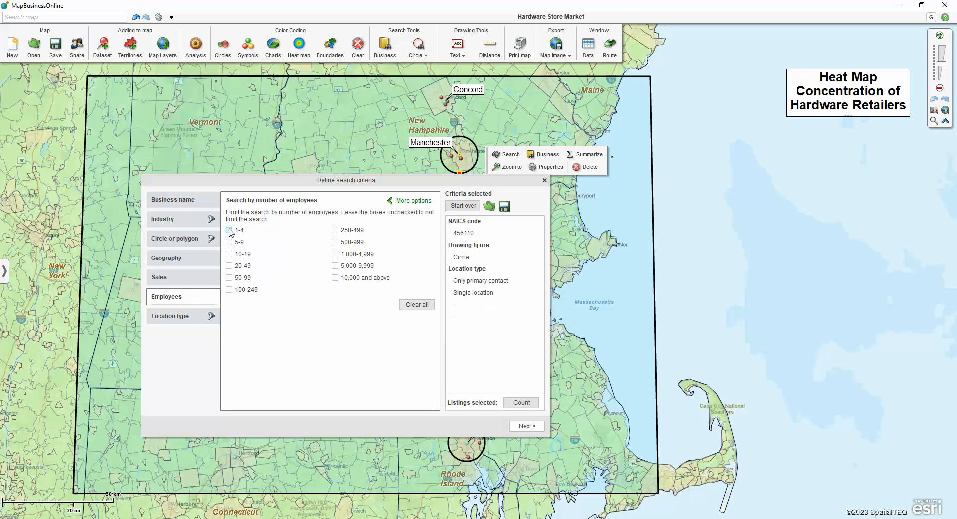
- Limit the search to annual sales of less than 500K and 500K – 1M, and count the matching listings
click(186, 276)
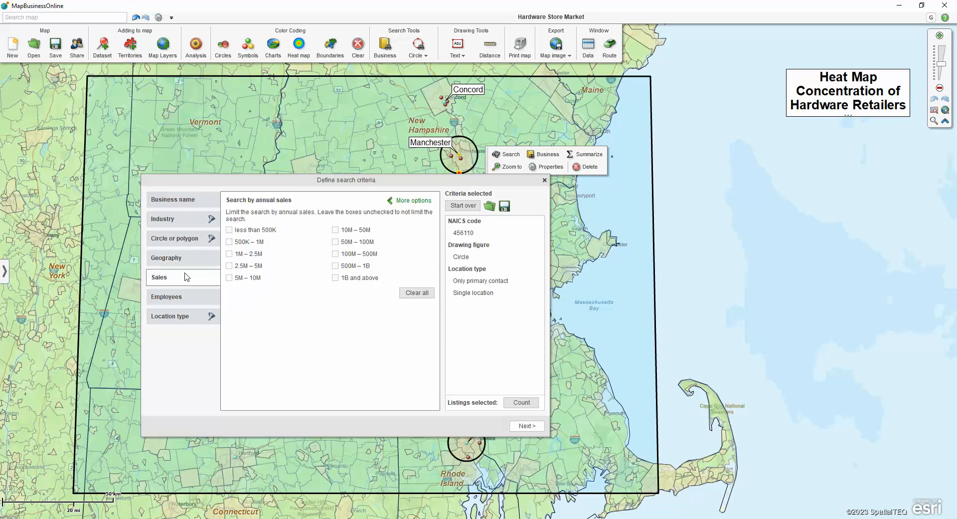
click(229, 229)
click(230, 242)
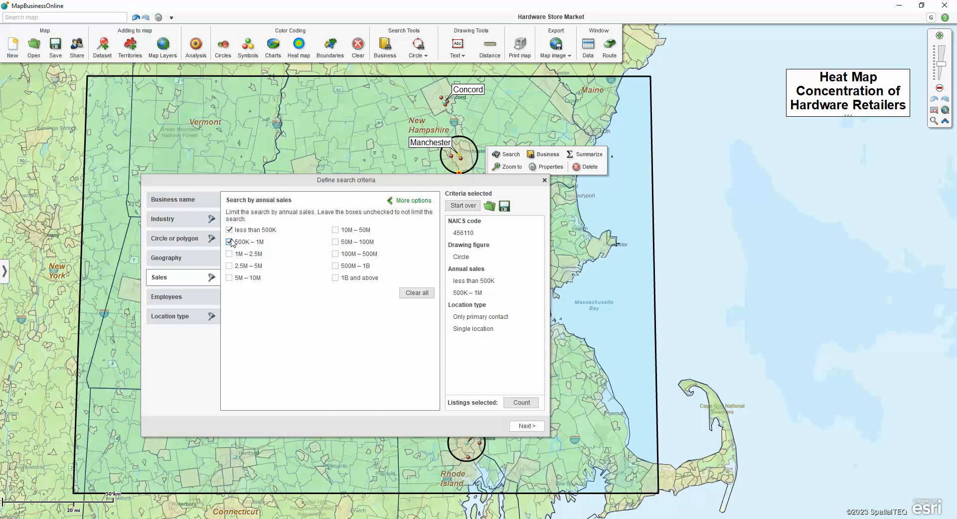
click(521, 402)
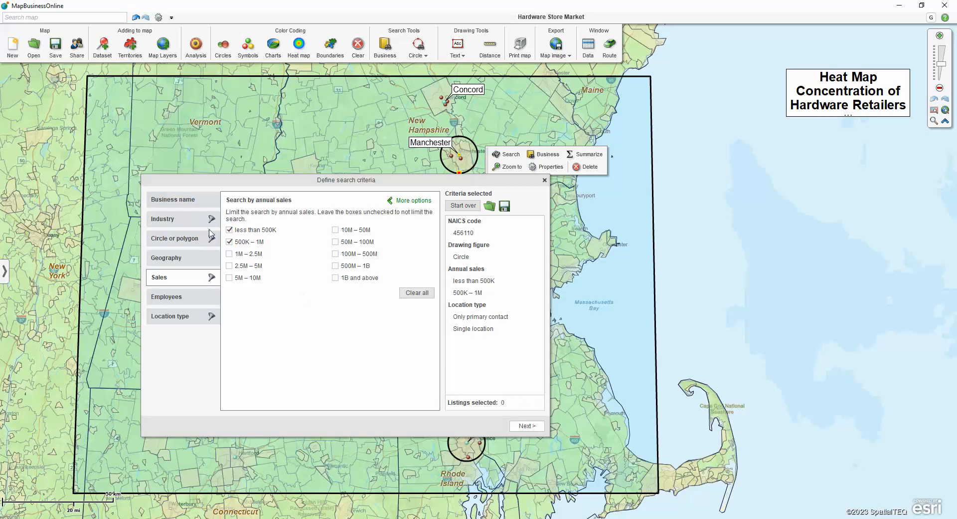
- Replace the annual sales ranges with 2.5M – 5M, count the matching listings, and close the search criteria
click(230, 230)
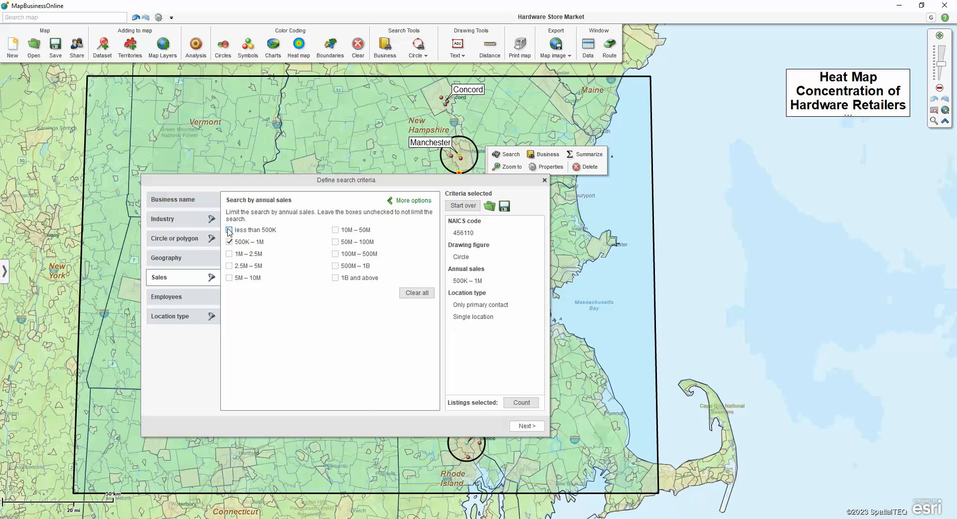
click(229, 241)
click(229, 266)
click(521, 403)
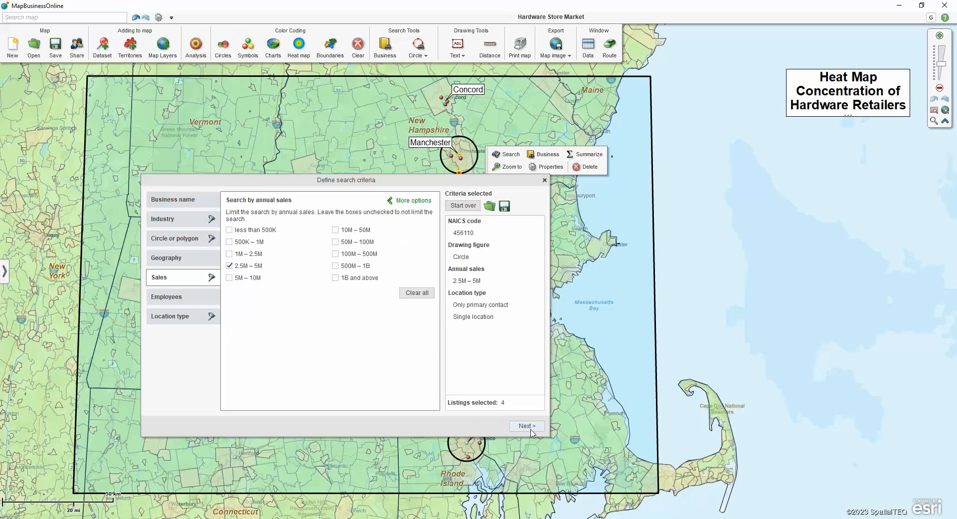
click(545, 181)
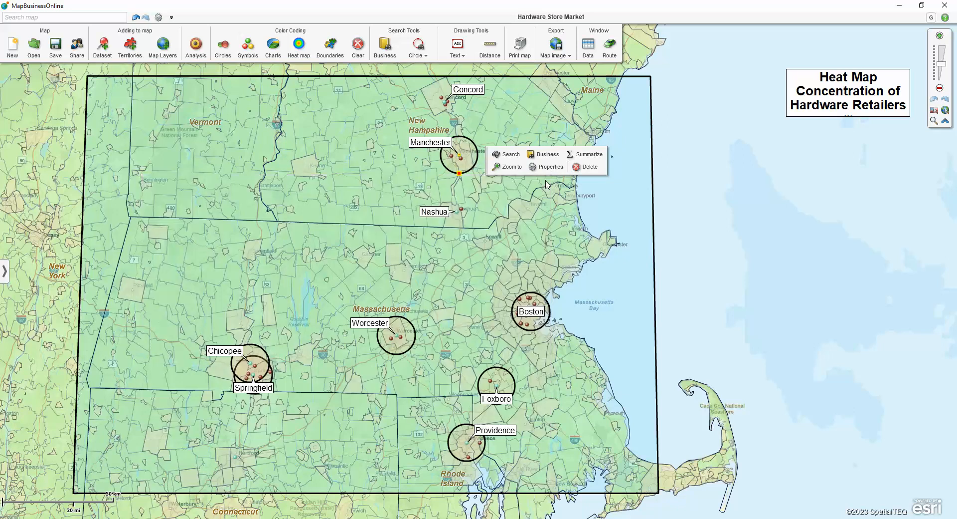
- Show the Business listings layer on the map and set its symbol size to 25%, keeping the marketing list symbols
click(6, 272)
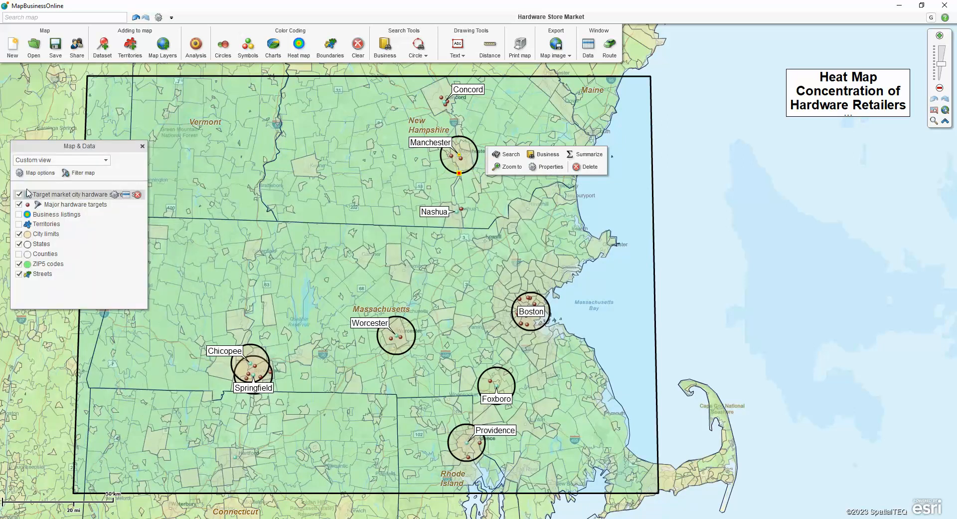
click(18, 217)
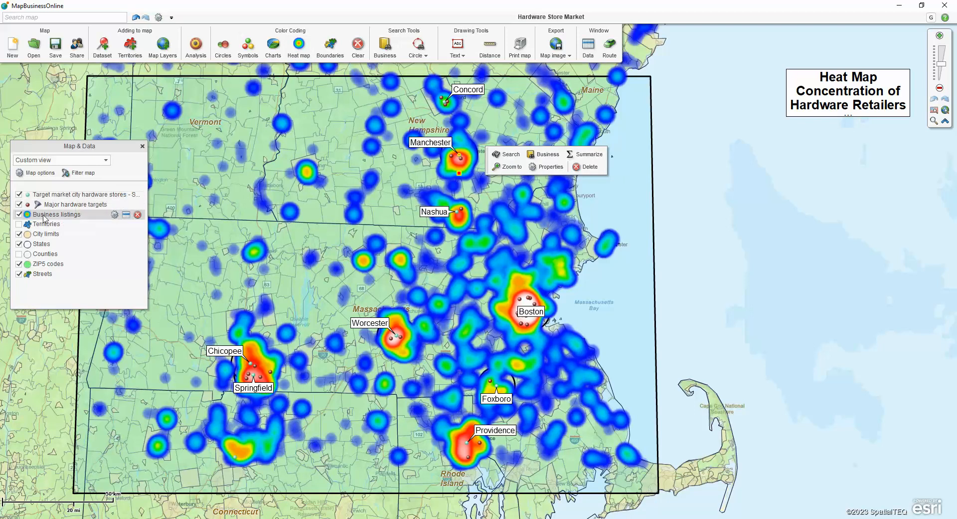
click(114, 214)
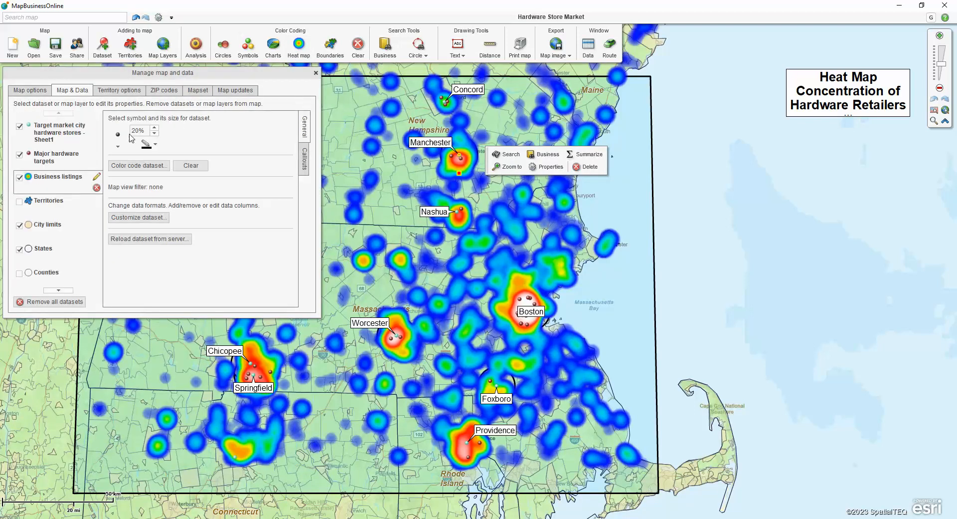
click(153, 134)
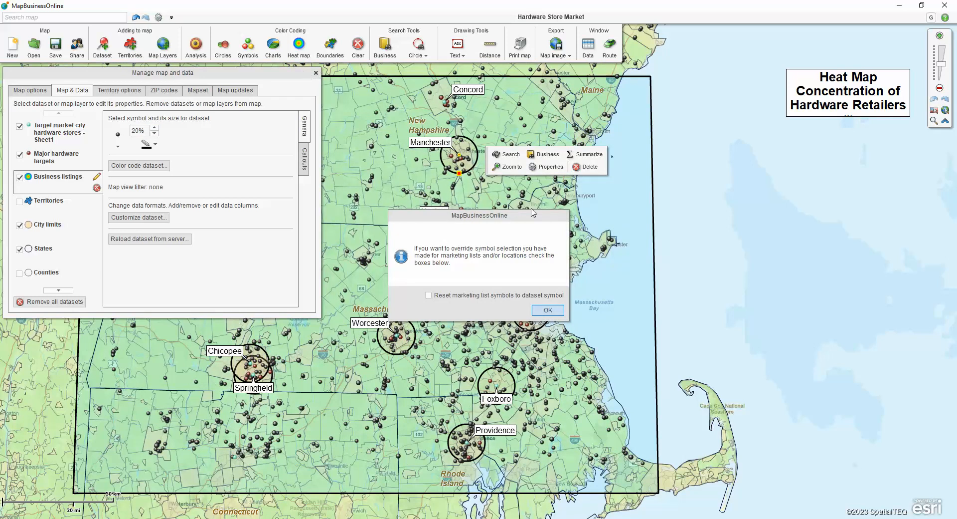
click(542, 311)
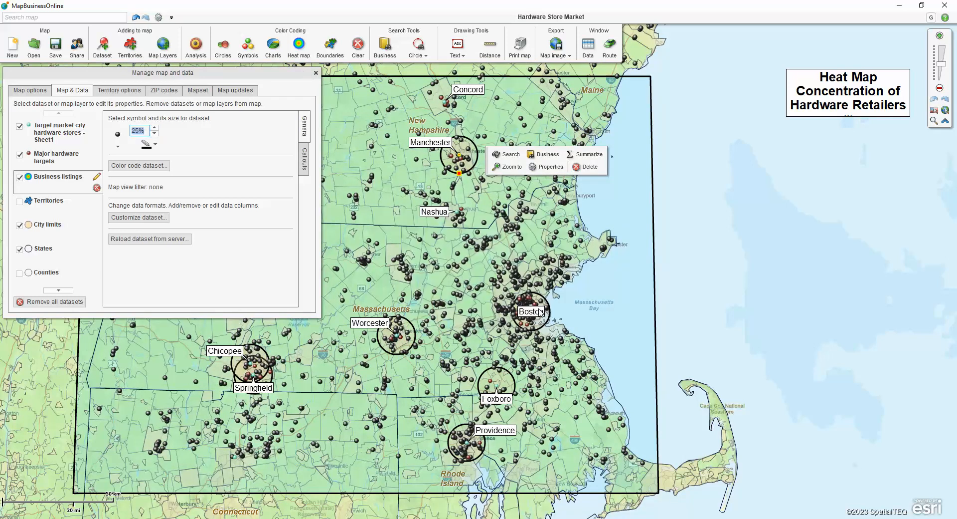
click(316, 73)
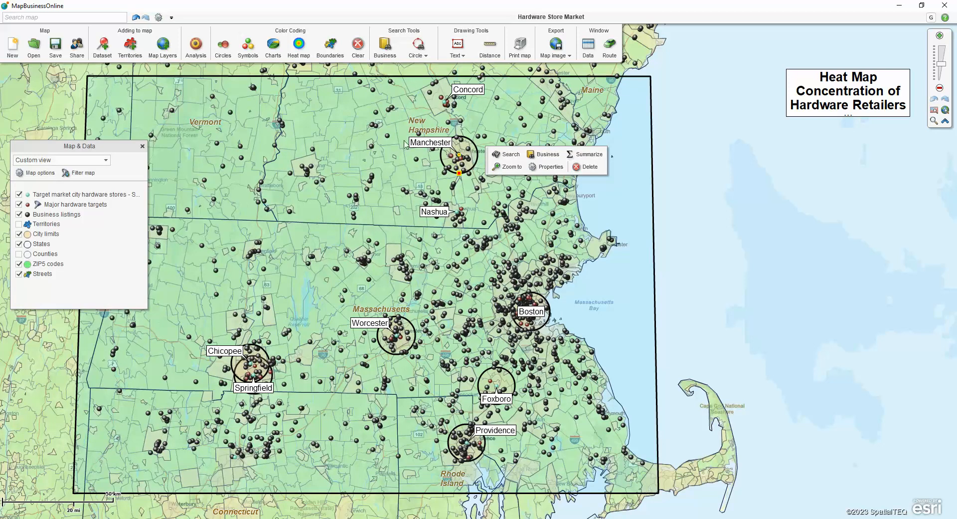
- Examine the Business listings records and their contact, sales and industry columns in the data table
click(589, 48)
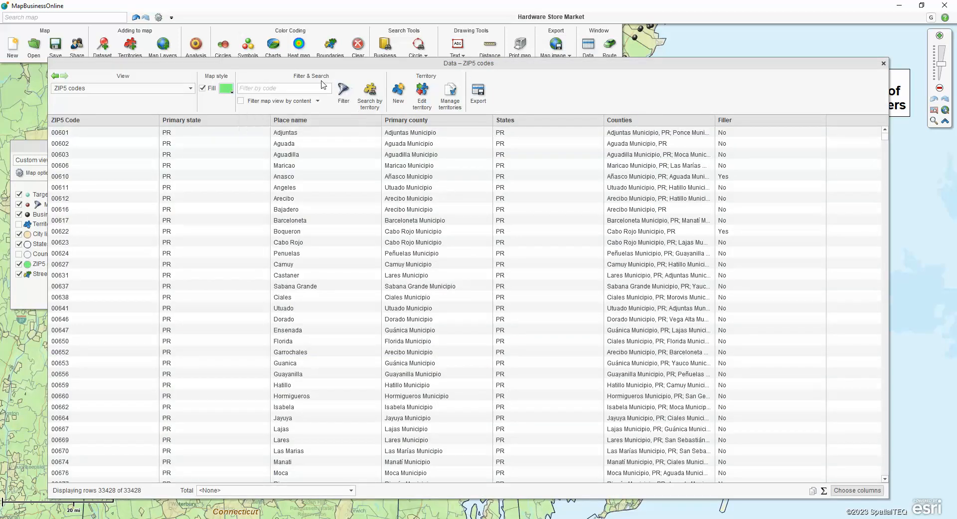
click(180, 93)
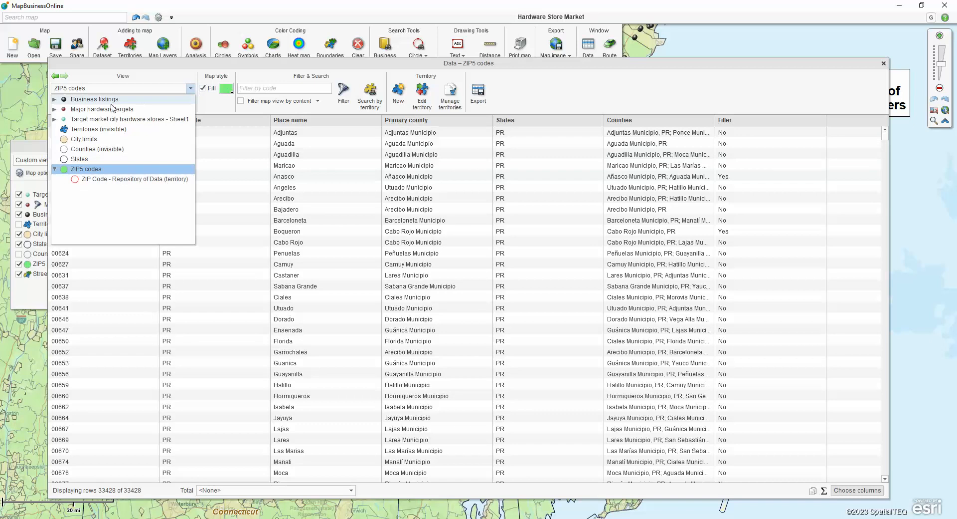
click(144, 98)
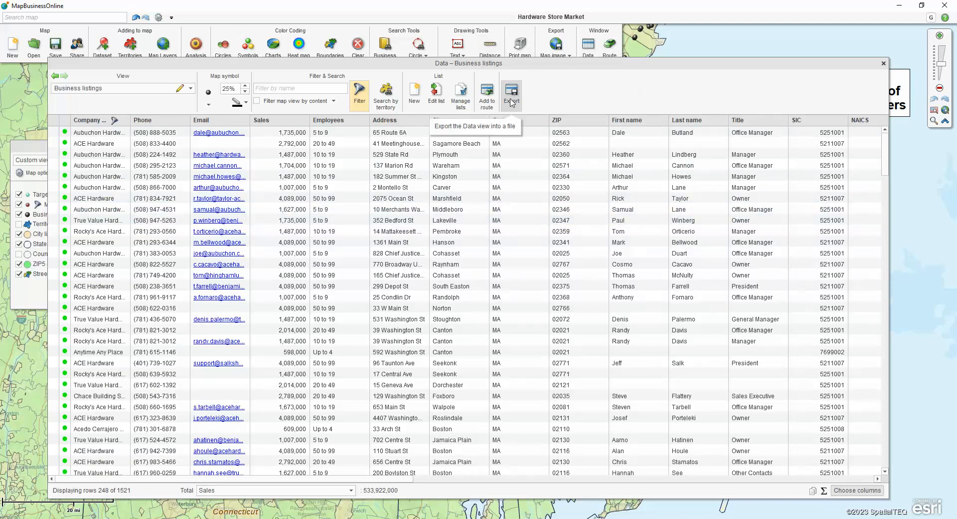
click(884, 64)
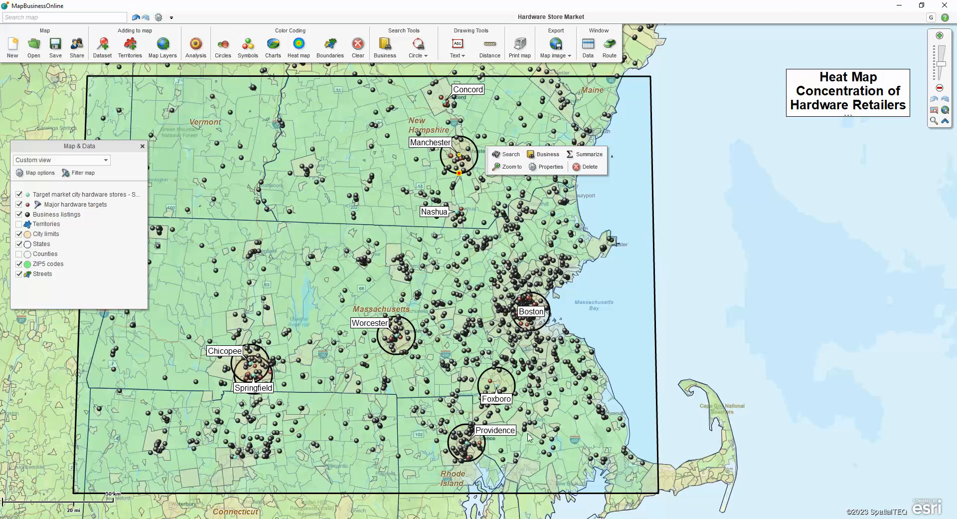
click(797, 518)
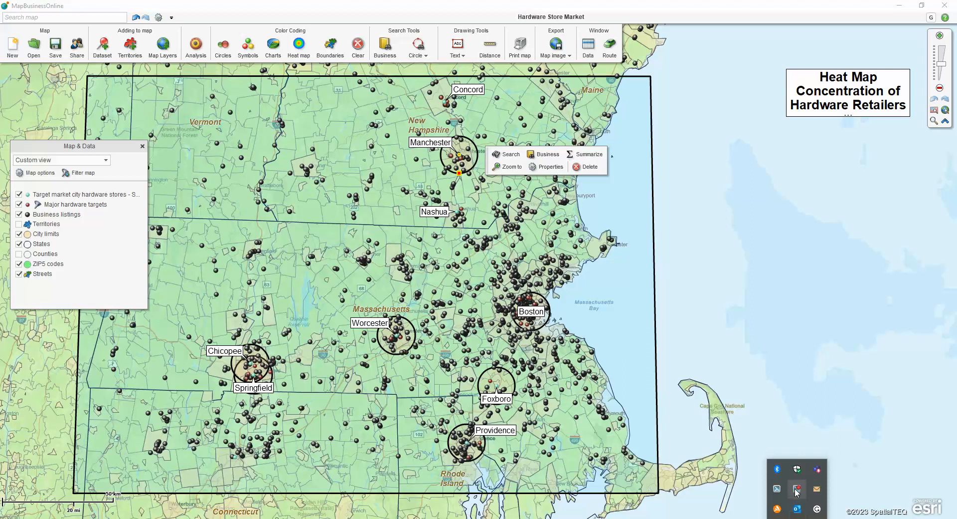